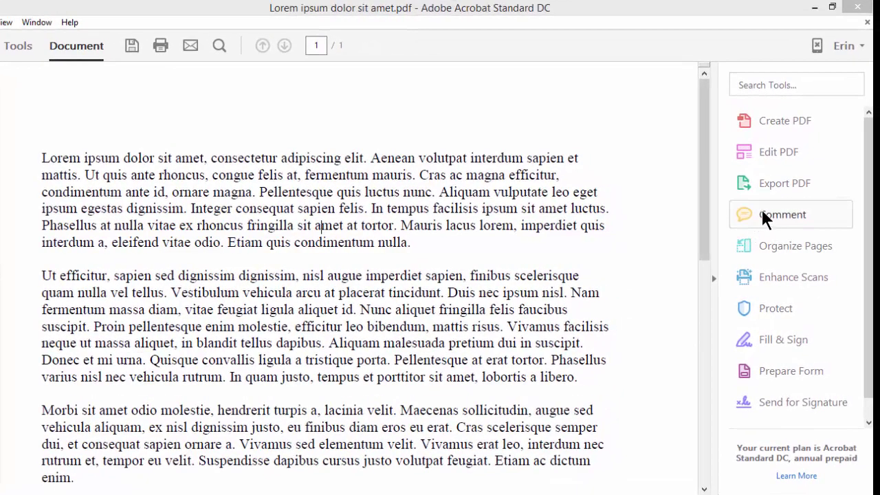
Open the Comment tools for the Lorem ipsum document.
left_click(762, 211)
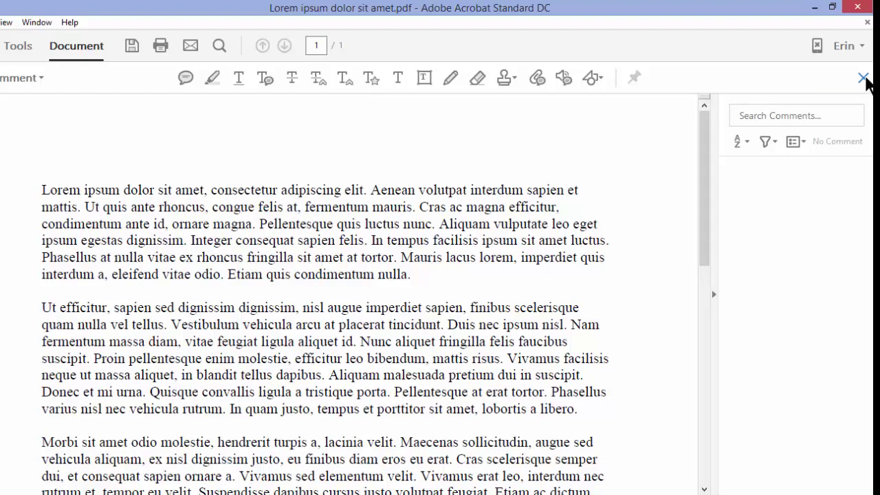
left_click(864, 78)
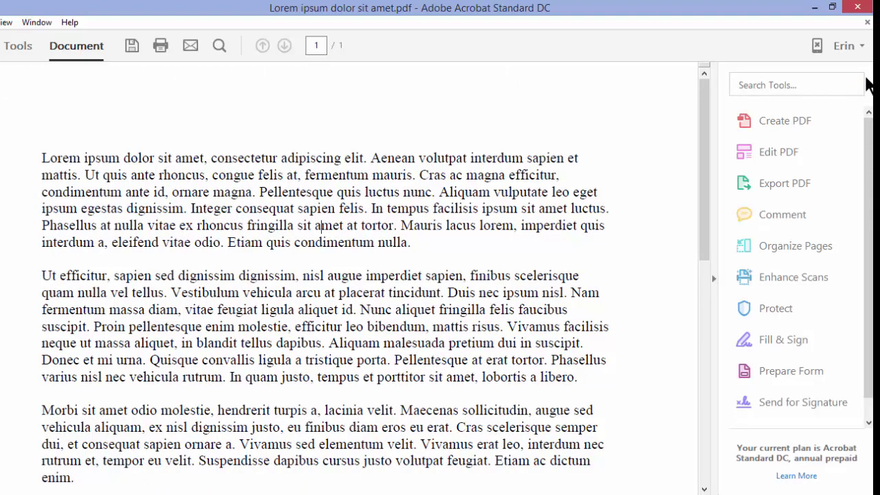
left_click(15, 47)
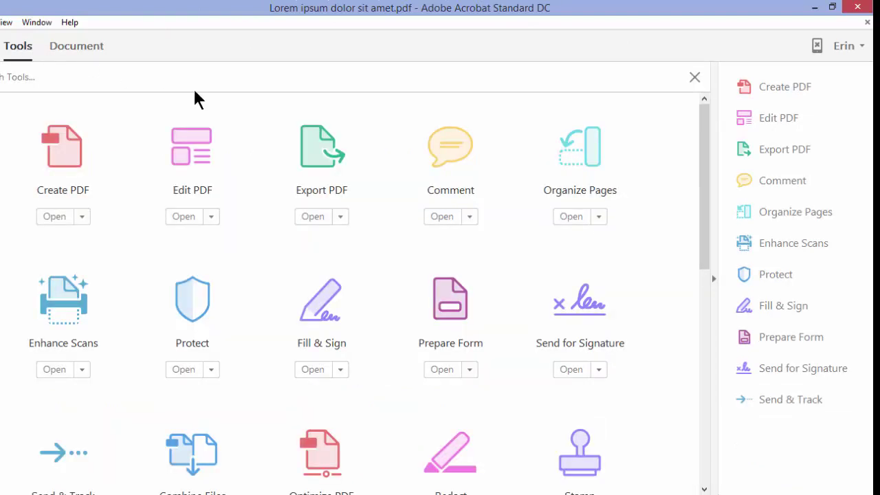
left_click(456, 155)
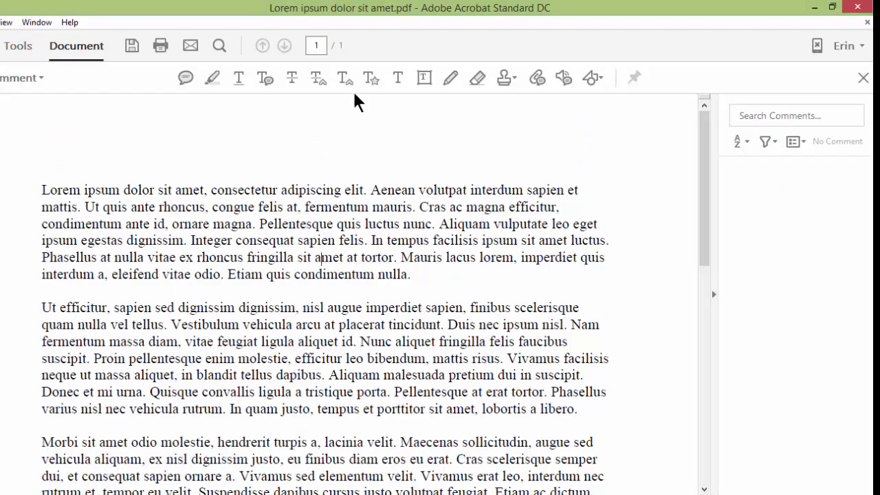
left_click(318, 78)
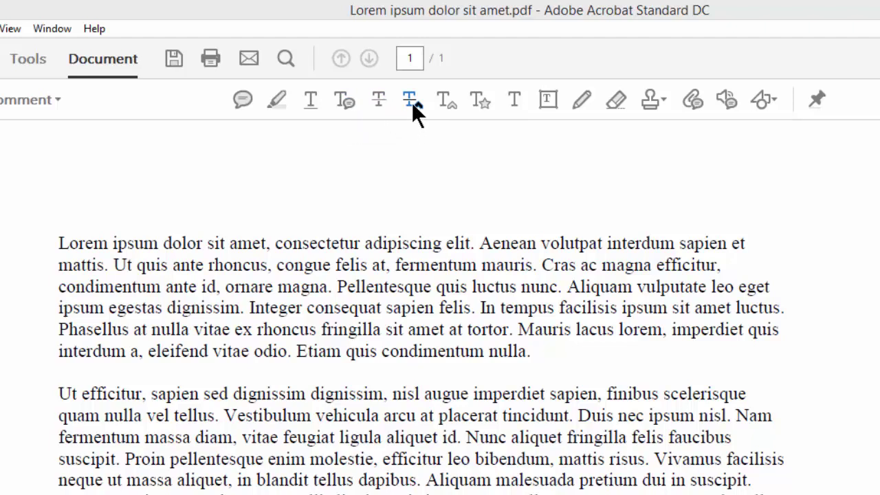
left_click(412, 102)
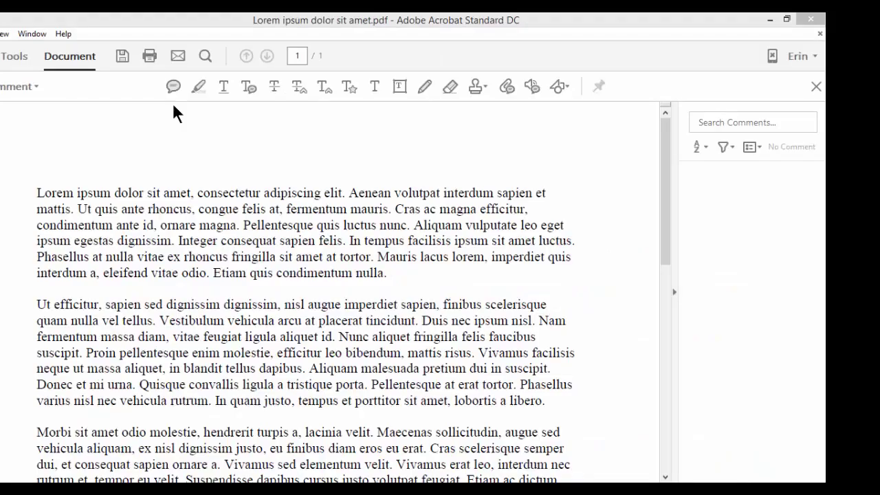
Add a sticky note reading "This is a note." and place it by "odio" in the first paragraph's last line.
left_click(192, 82)
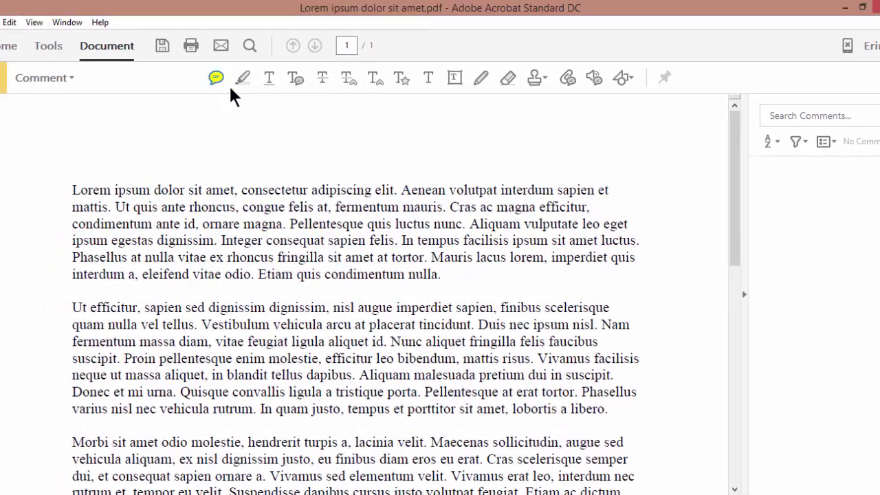
left_click(345, 177)
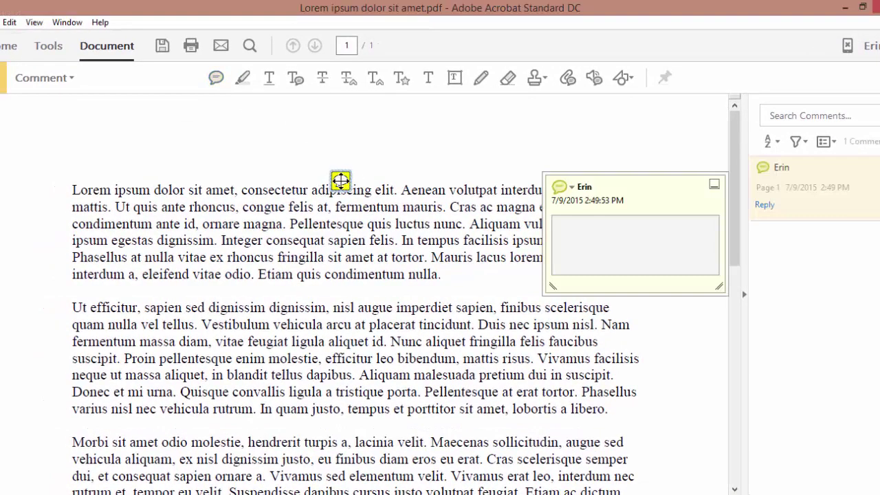
type("This is a note.")
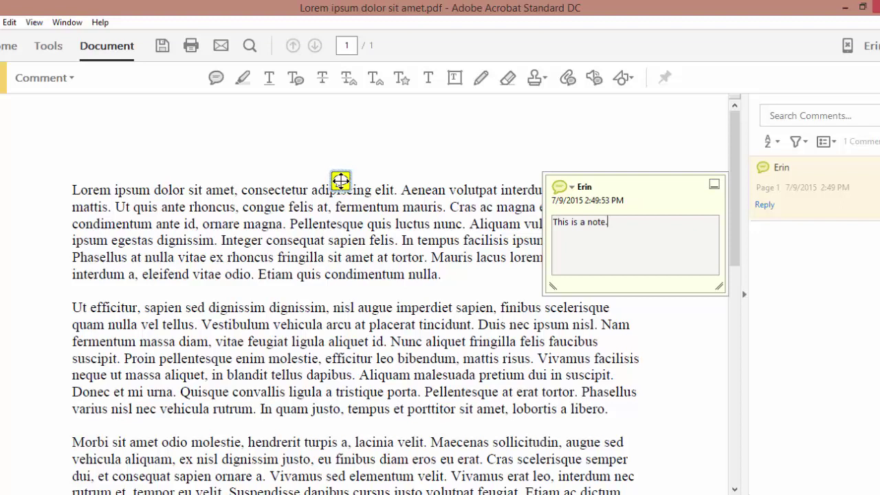
left_click_drag(340, 181, 255, 284)
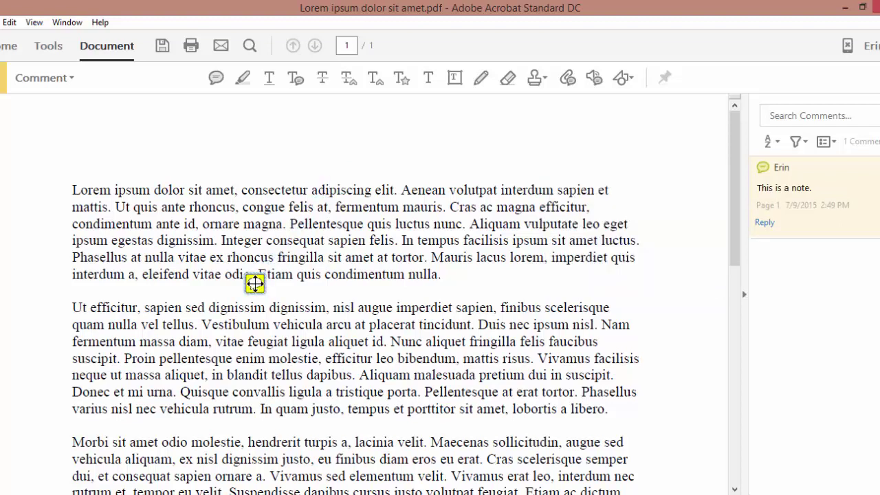
Highlight "Lorem ipsum dolor sit amet" in the first line and attach a pop-up note reading "This is a note.".
left_click(238, 77)
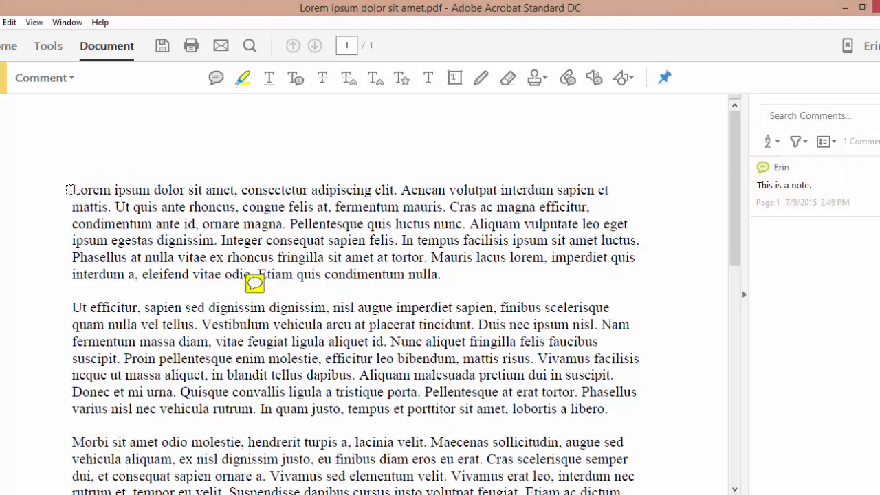
left_click_drag(71, 190, 224, 189)
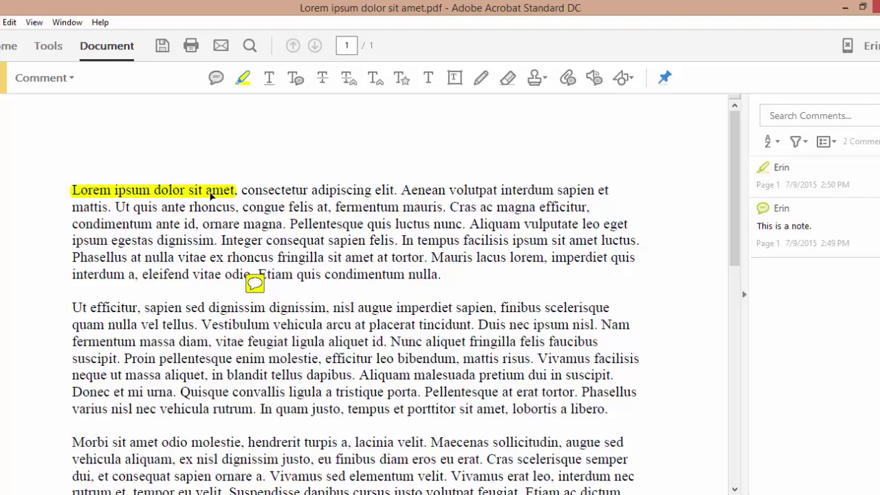
right_click(210, 196)
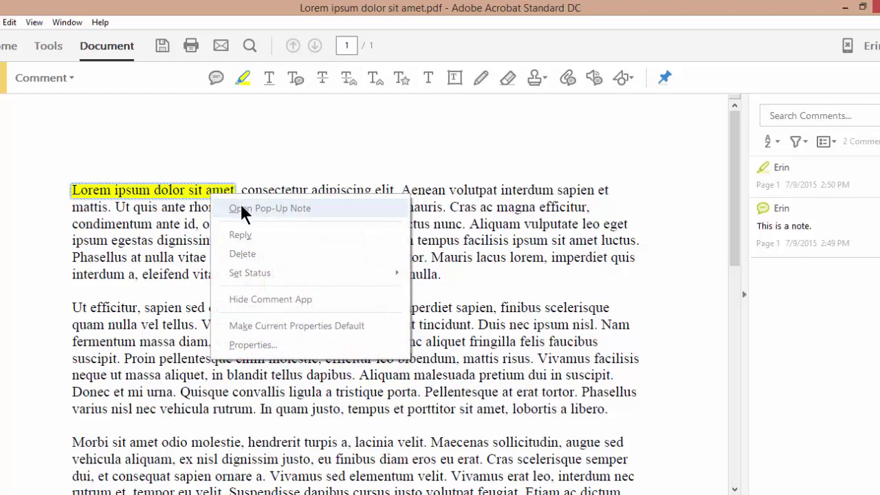
left_click(241, 208)
type("This is a not")
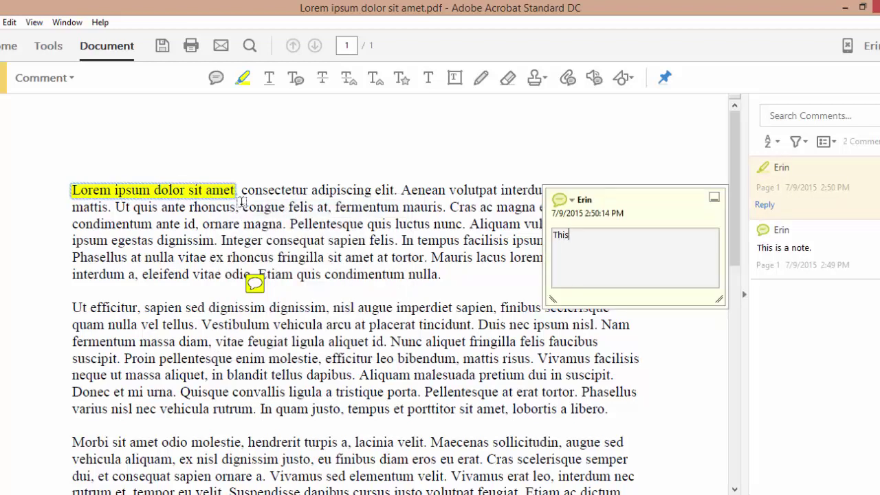
type("e.")
left_click(296, 118)
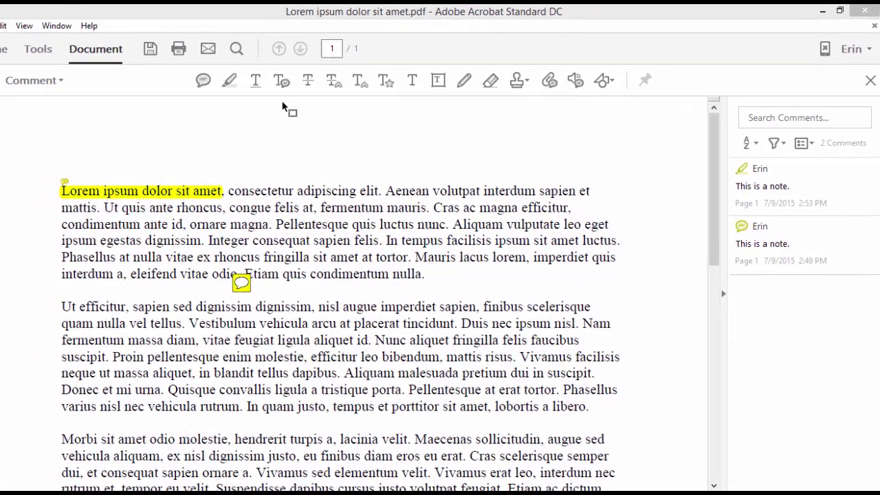
Add a note to the text "Aenean volutpat interdum" in the first line, reading "This is a note.".
left_click(247, 86)
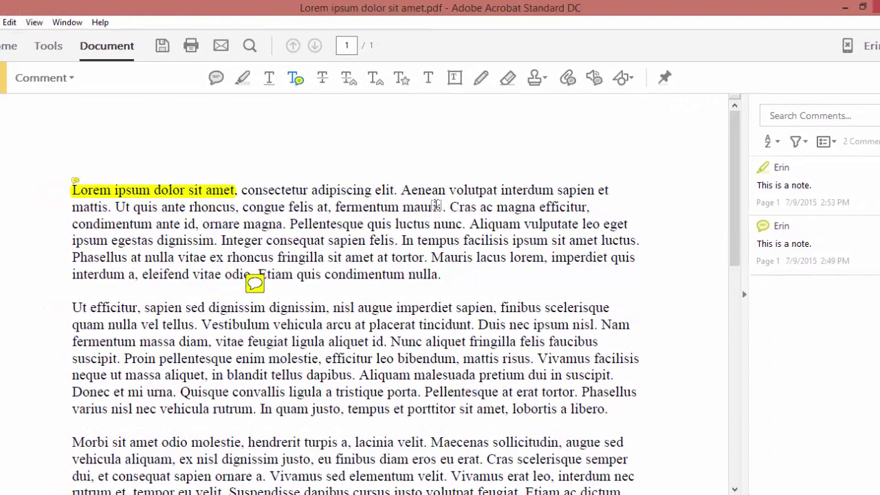
left_click_drag(401, 191, 543, 190)
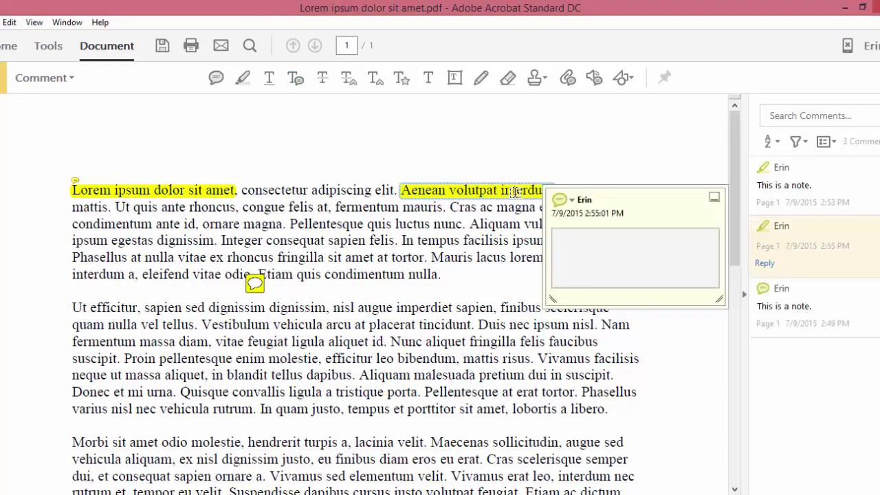
type("This is a note.")
Strike through "condimentum ante id" and mark "Pellentesque quis" for replacement with the note "Replacement text.".
left_click(321, 79)
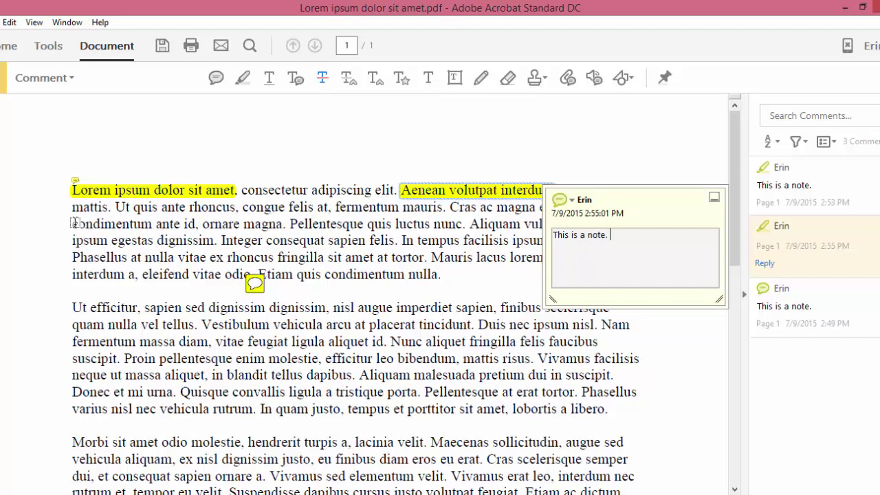
left_click_drag(72, 224, 197, 227)
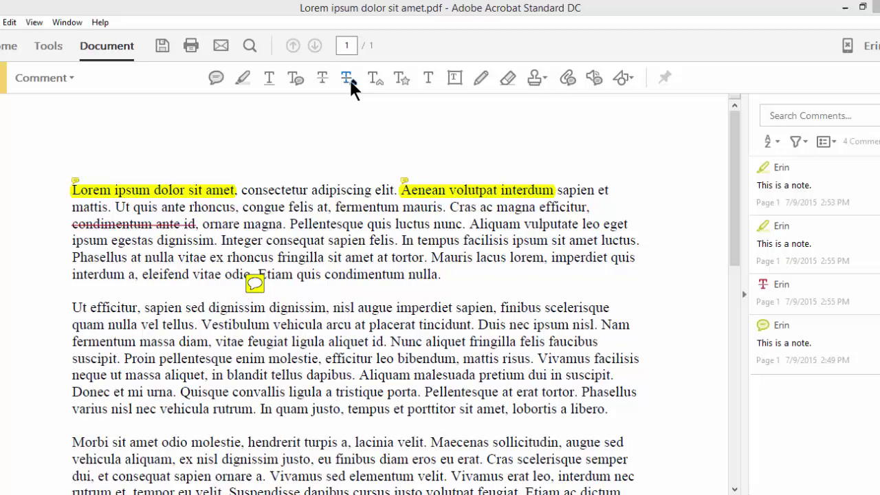
left_click(347, 78)
left_click_drag(290, 224, 391, 225)
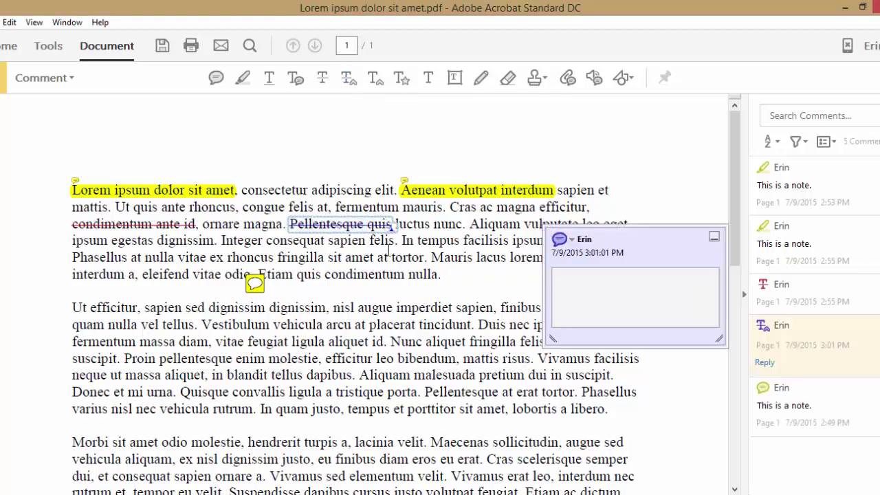
type("Replacement text.")
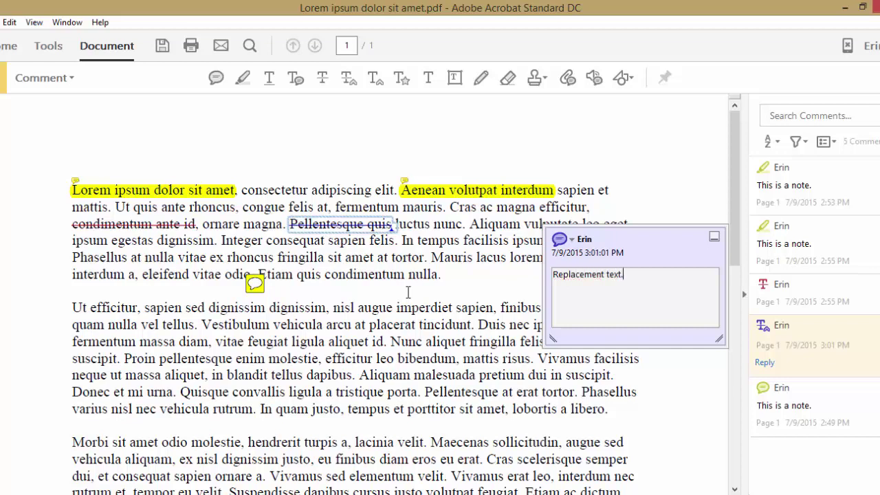
Mark a text insertion after "Phasellus" in the first paragraph with the note "New text.".
left_click(373, 76)
left_click(132, 259)
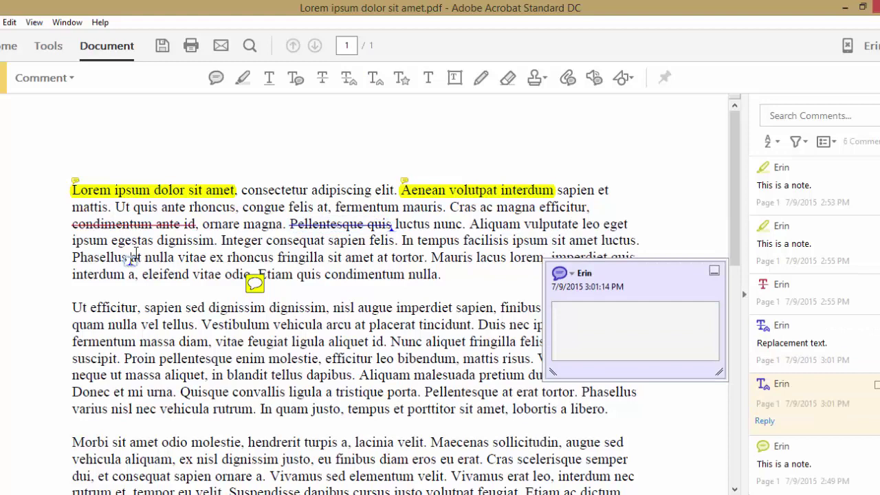
type("New text.")
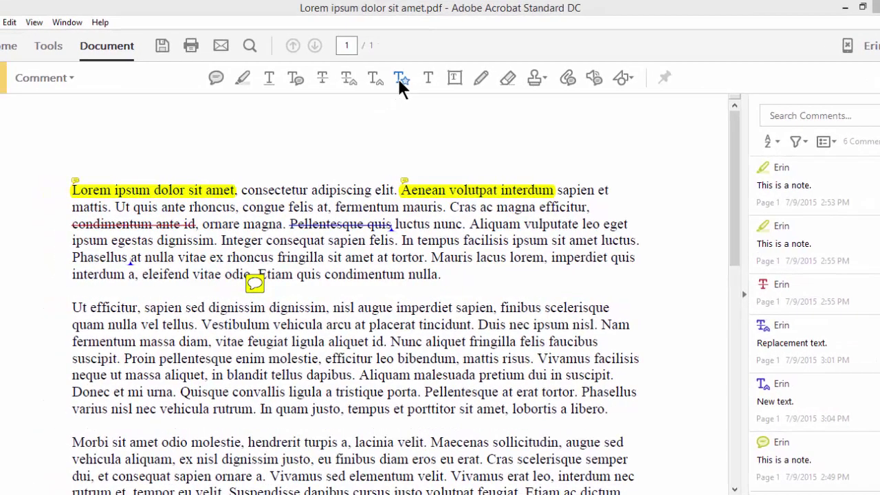
Use text correction markup to insert "This is new text." after "Aliquam" in the first paragraph.
left_click(399, 79)
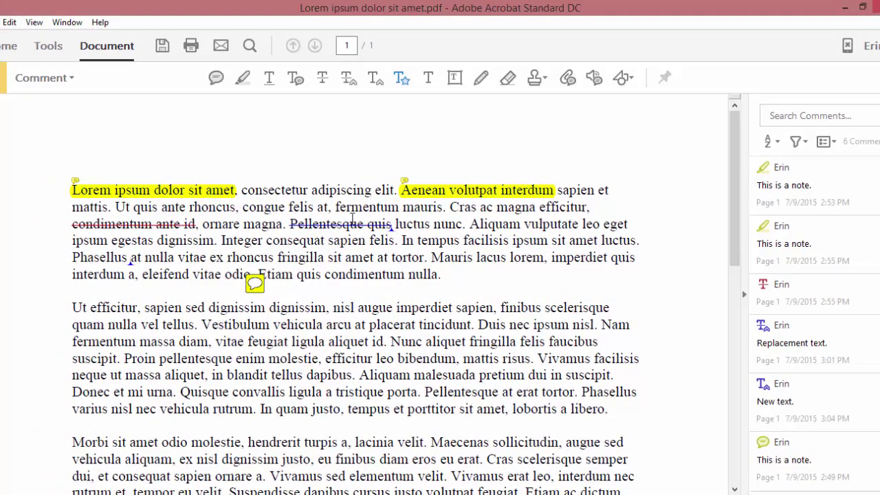
mouse_move(352, 218)
left_click(527, 220)
type("Thi")
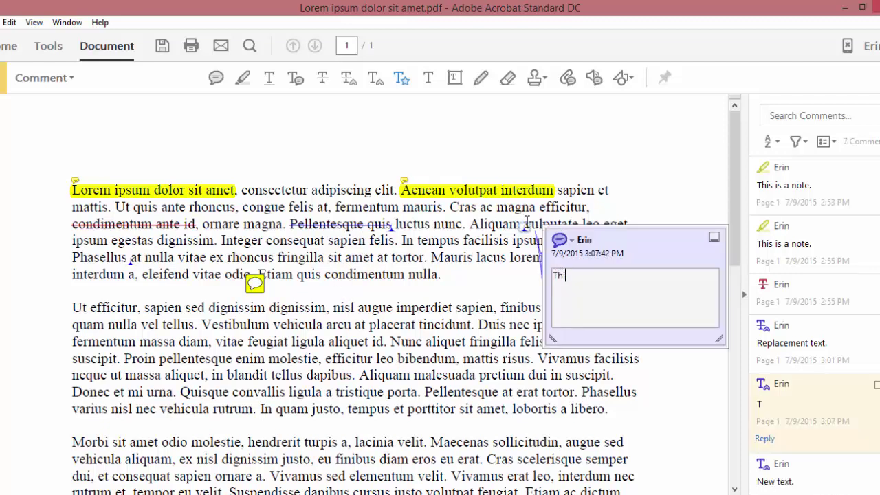
type("s is new text.")
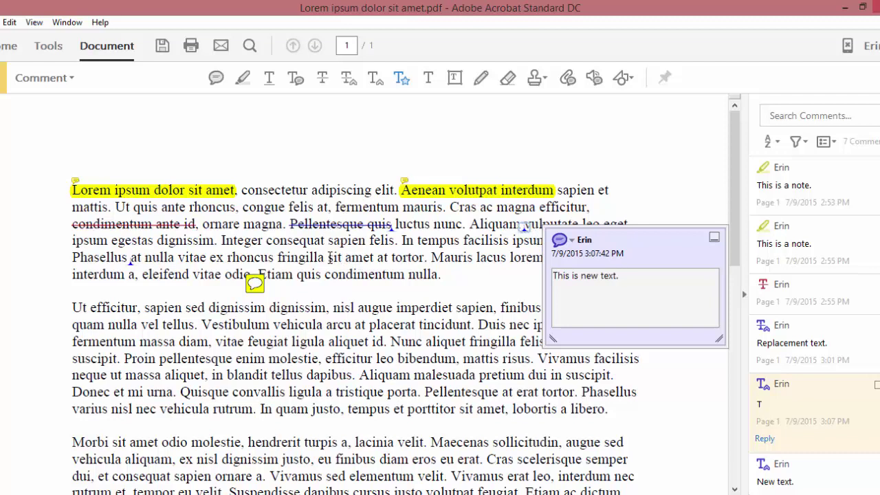
With text correction markup, mark "sit amet at tortor" as deleted and replace "lorem, imperdiet" with "Replacement text.".
left_click_drag(329, 258, 411, 258)
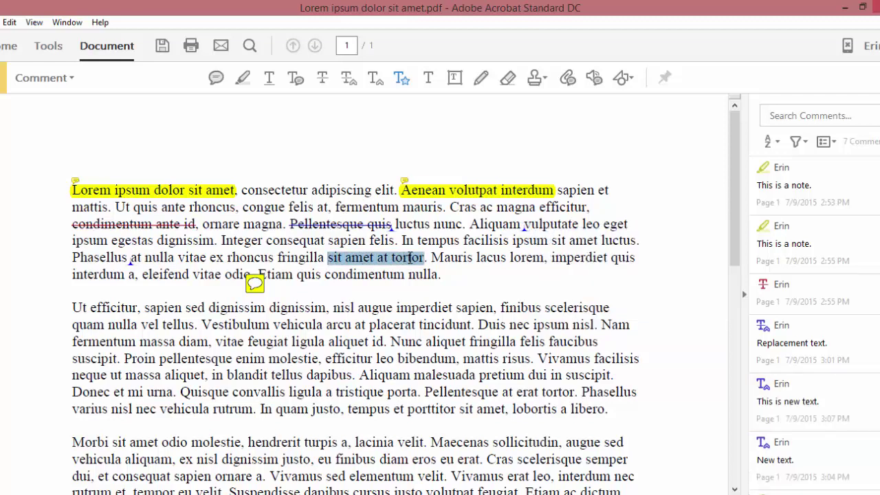
key("Delete")
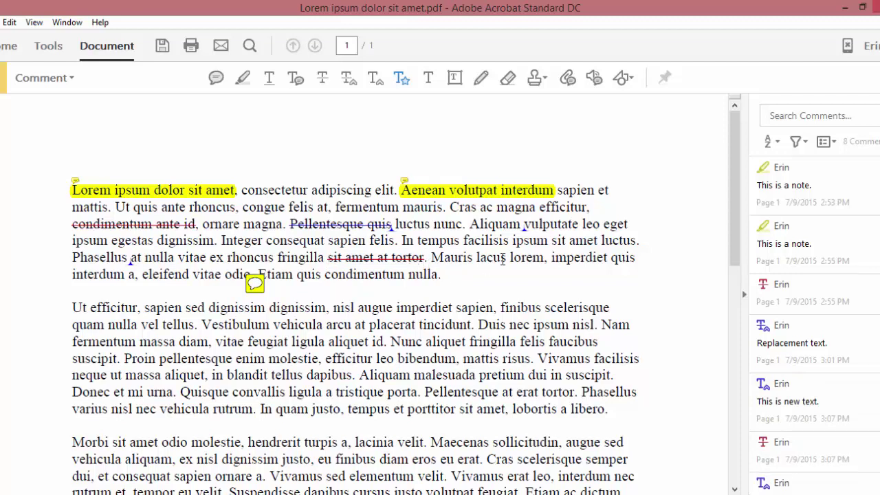
left_click_drag(510, 257, 583, 258)
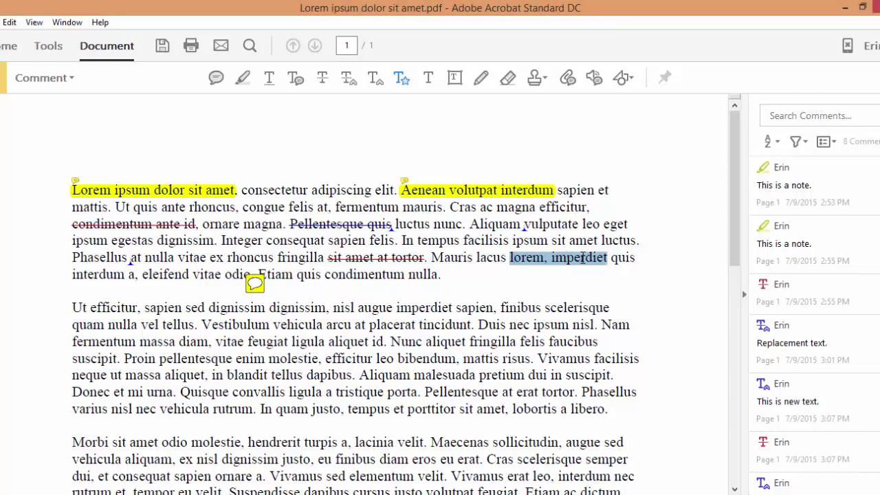
type("Replacemen")
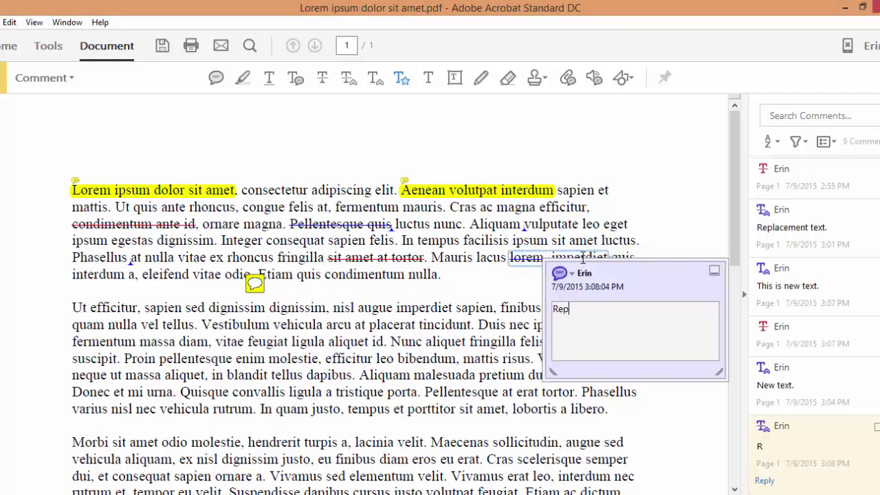
type("t text.")
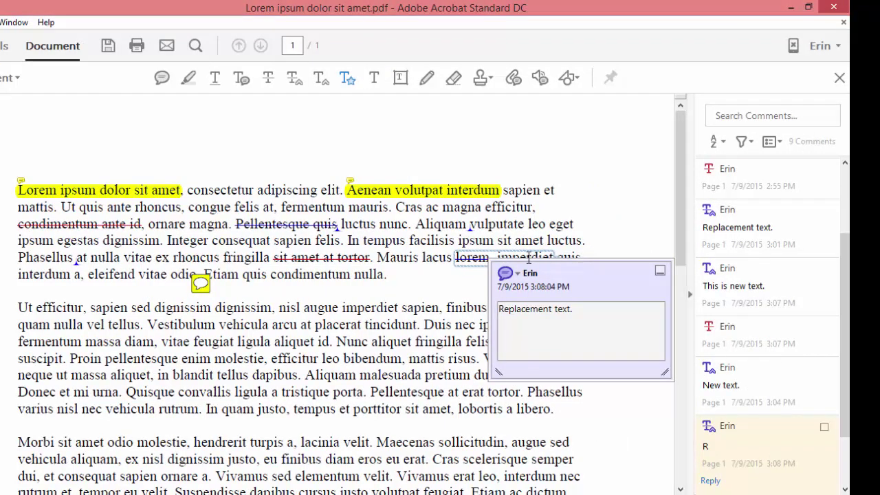